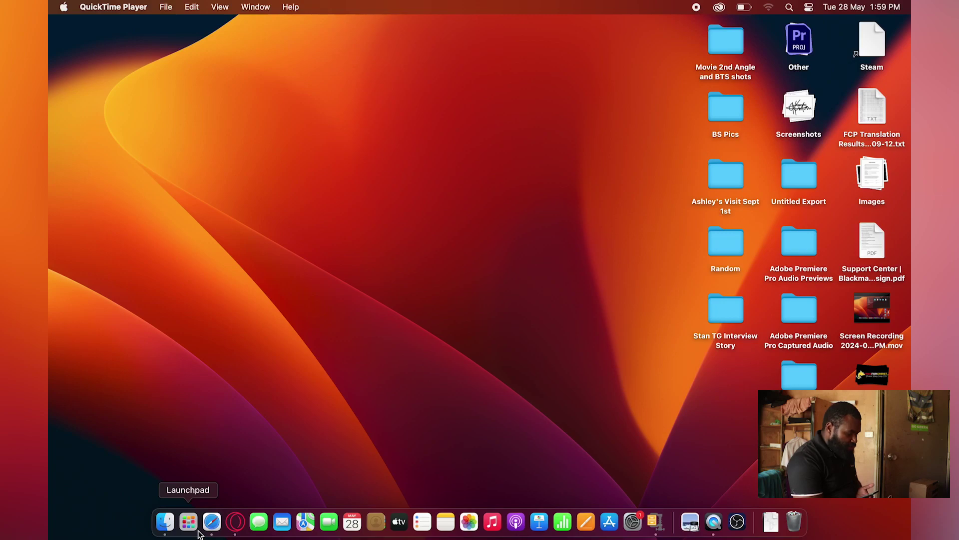
Copy the Animated-Lower-Thirds folder from Downloads and locate OBS in Applications
left_click(173, 524)
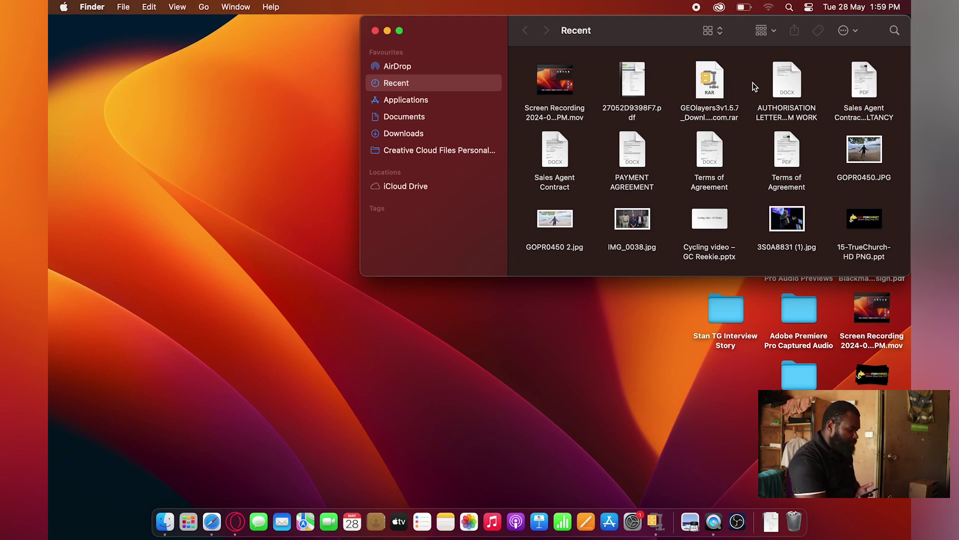
left_click(410, 135)
left_click(709, 80)
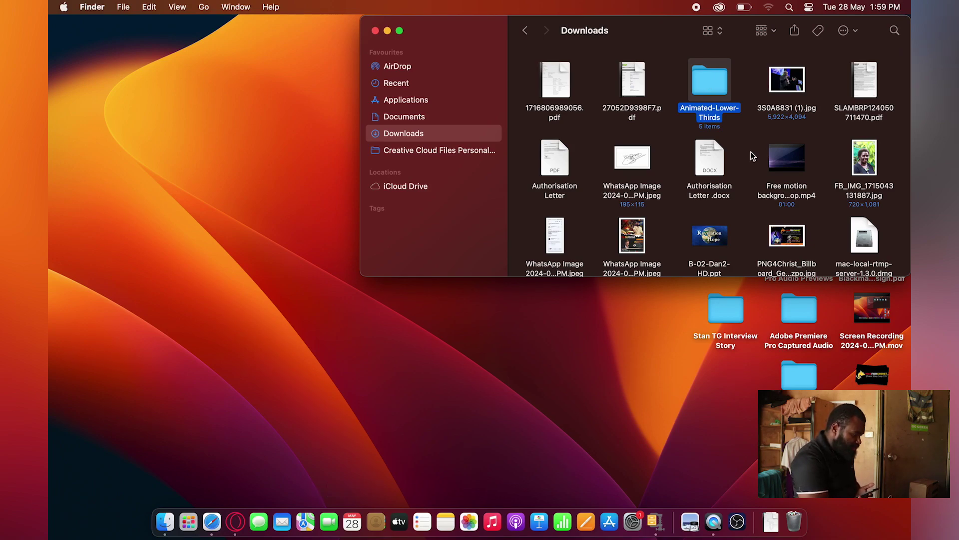
key("super+c")
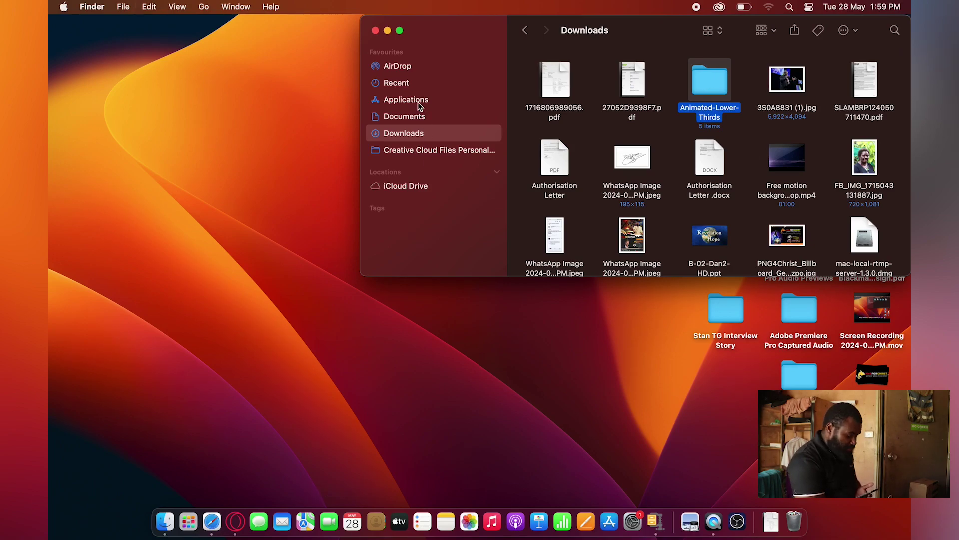
left_click(418, 102)
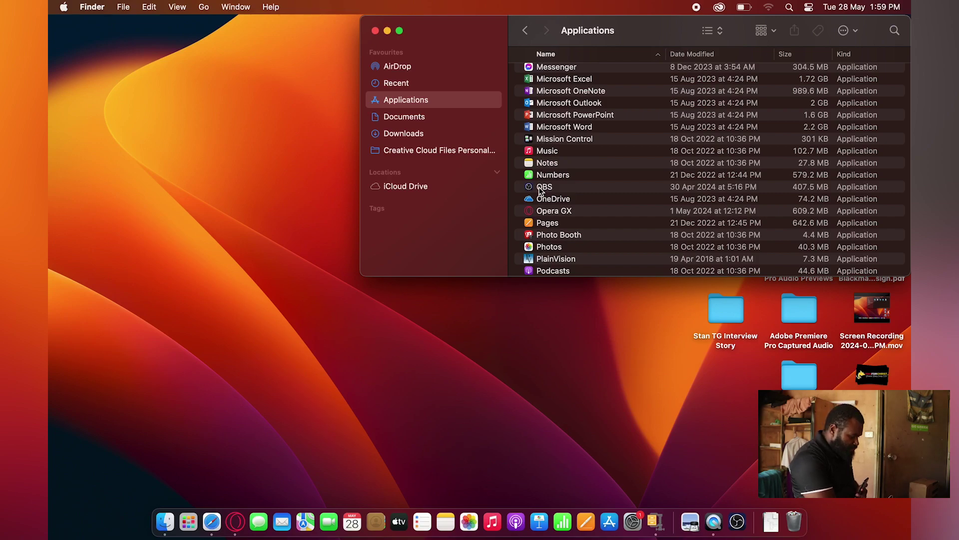
right_click(539, 190)
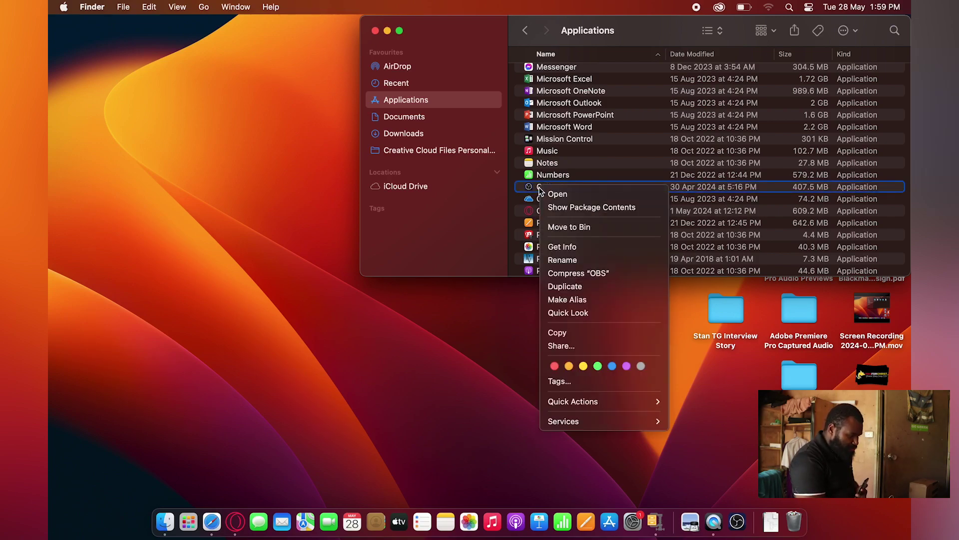
Open the OBS package contents and navigate into Contents > PlugIns
left_click(561, 207)
double_click(541, 75)
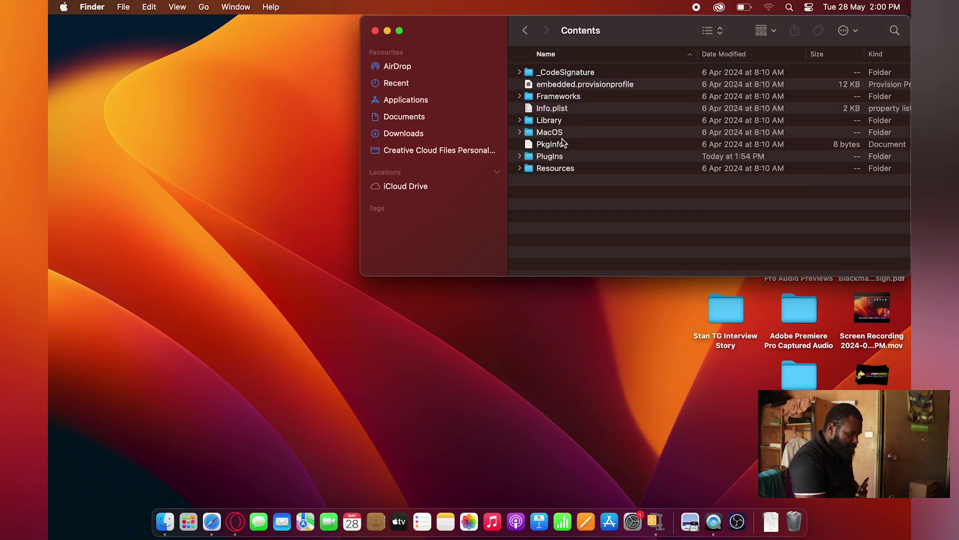
double_click(561, 158)
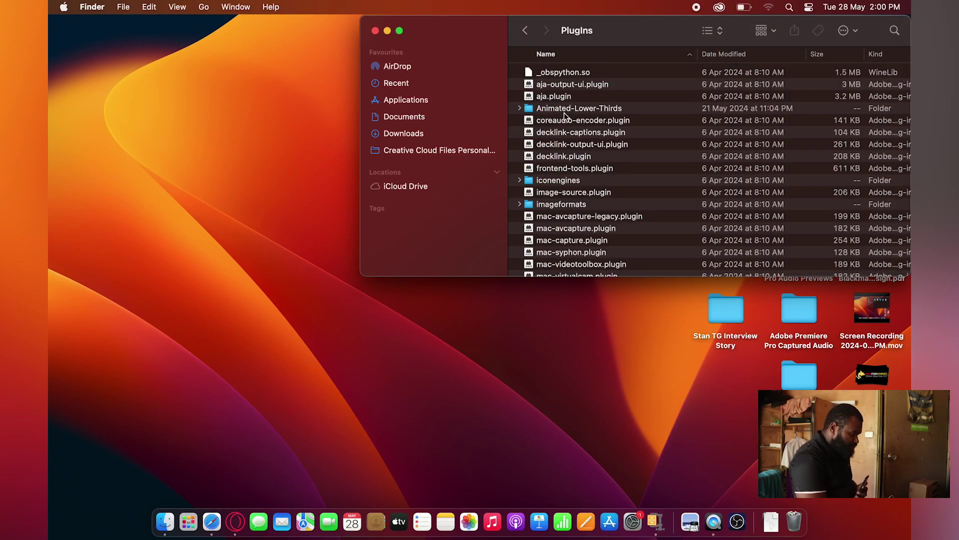
left_click(525, 31)
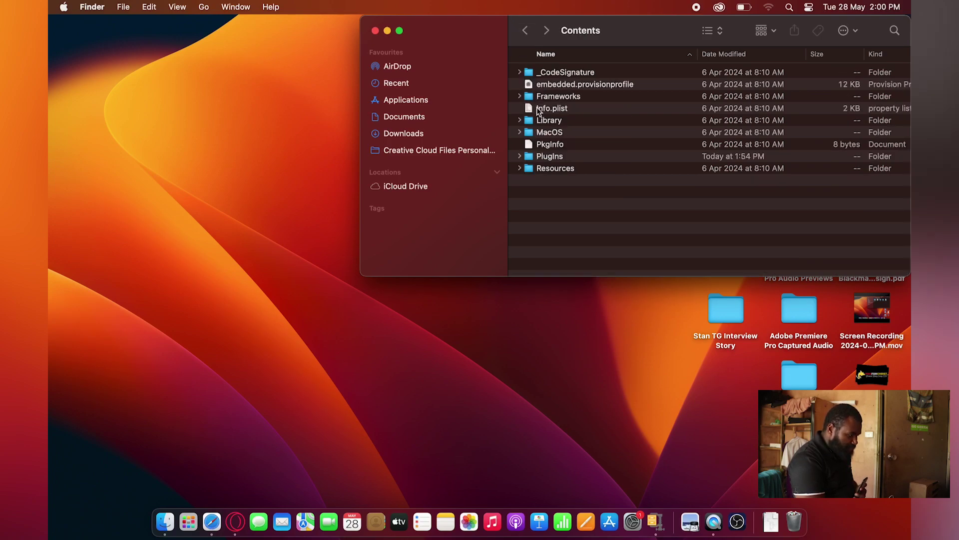
double_click(551, 157)
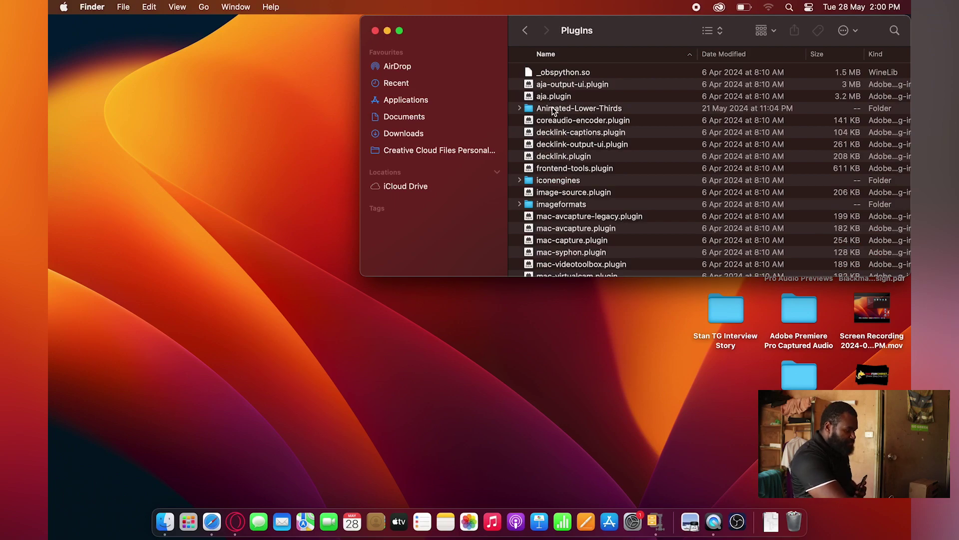
Restore the Animated-Lower-Thirds folder to PlugIns after accidentally trashing it
left_click(552, 108)
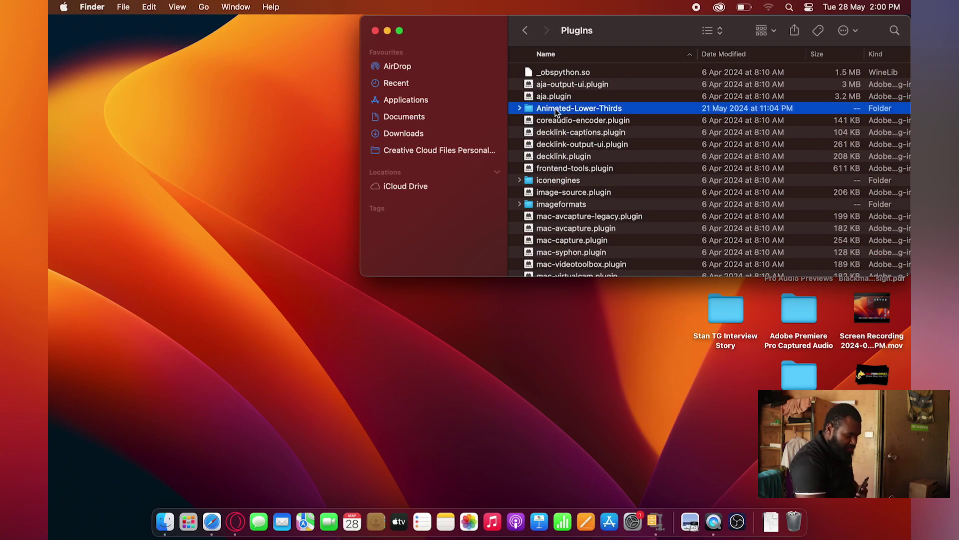
left_click_drag(555, 109, 794, 527)
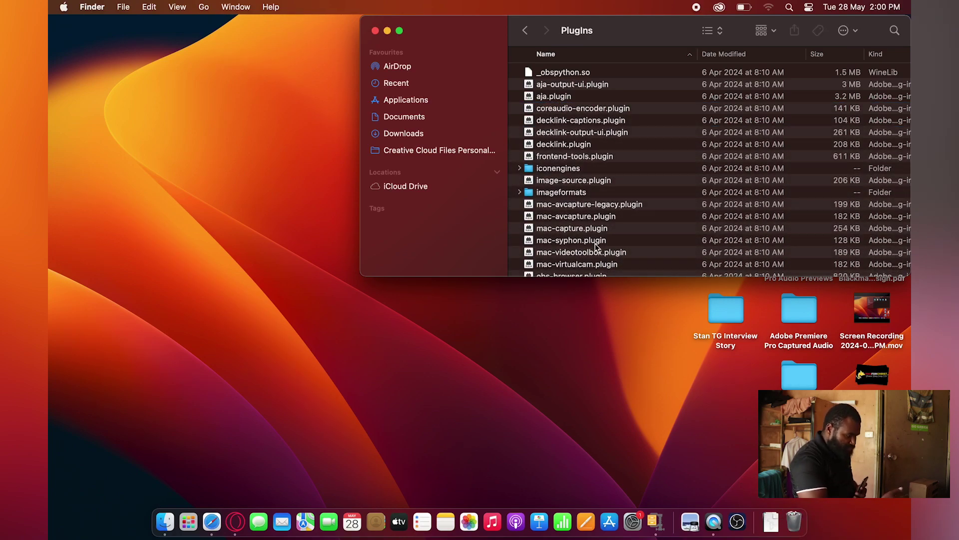
key("super+z")
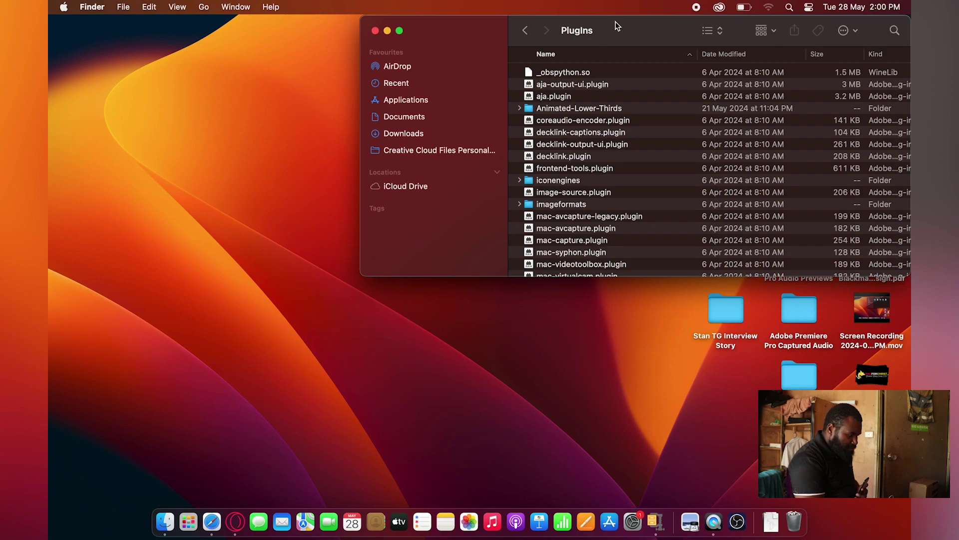
Check the Animated-Lower-Thirds > lower thirds folder, then launch OBS
left_click(573, 113)
double_click(573, 112)
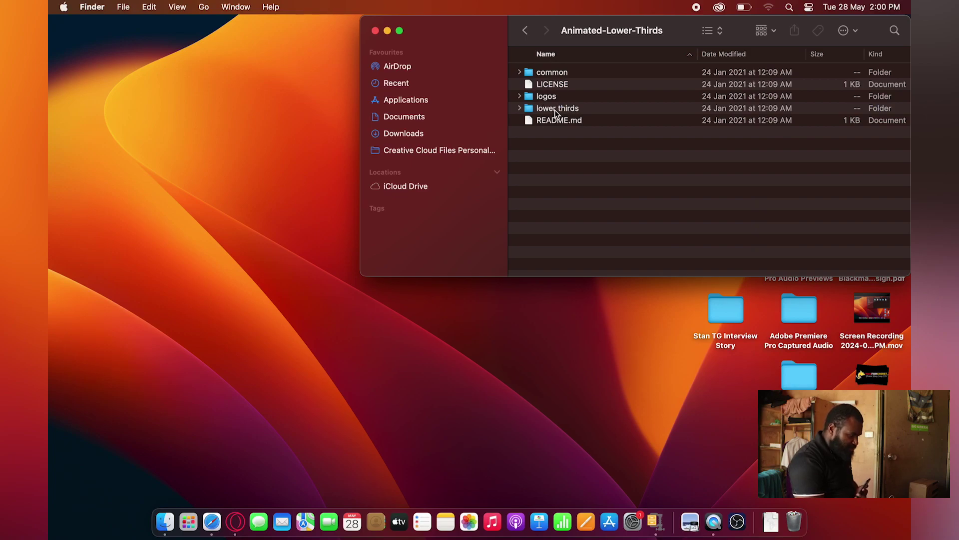
double_click(555, 110)
left_click(530, 31)
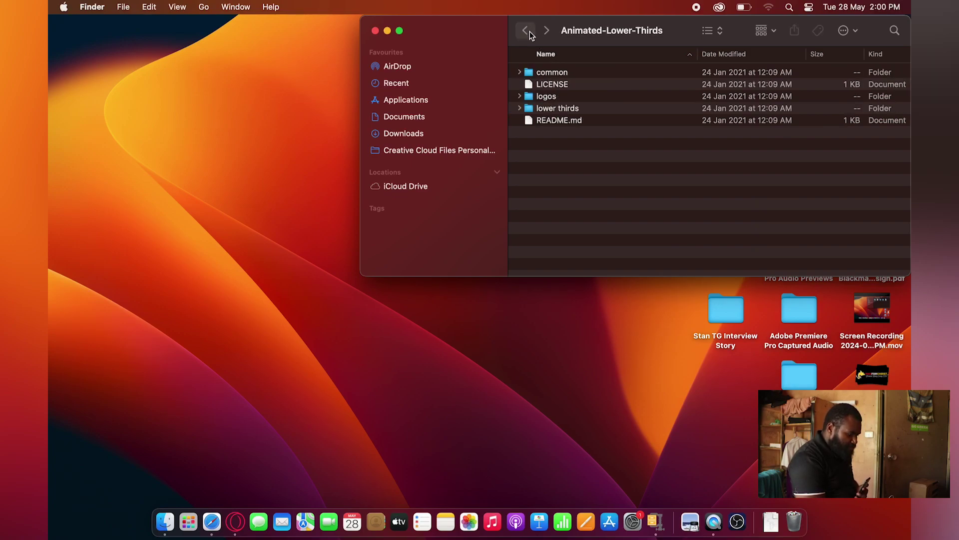
left_click(737, 522)
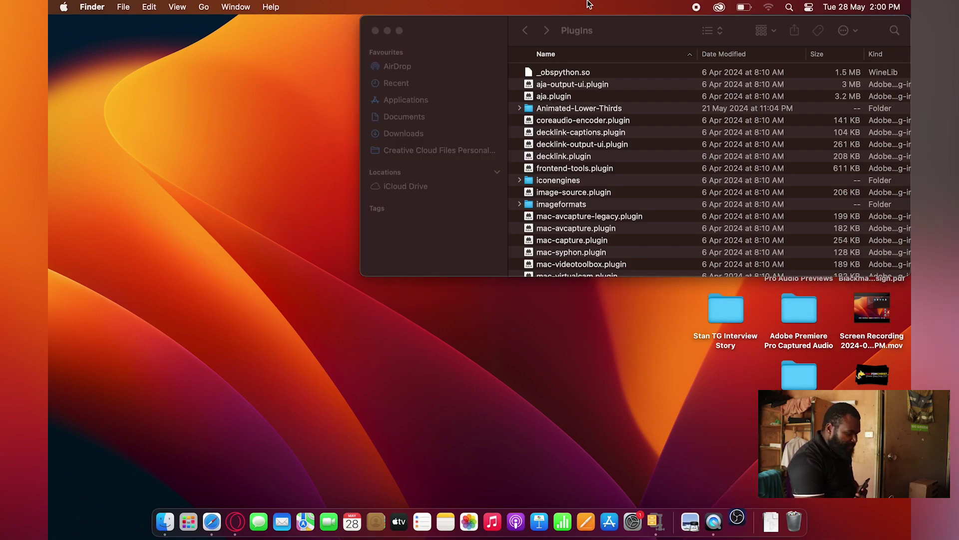
Add Scene 5 and start a custom browser dock named 'Lower thirds'
left_click(370, 336)
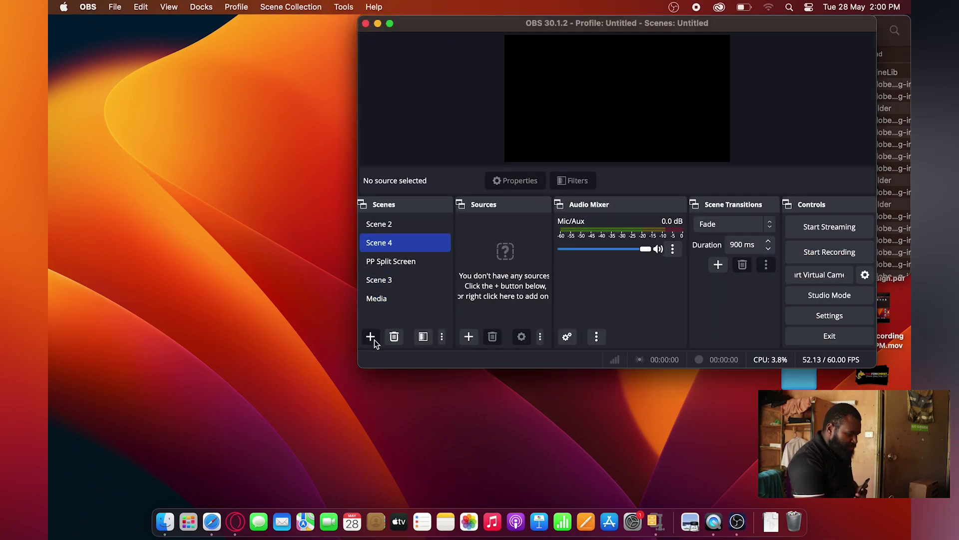
left_click(643, 215)
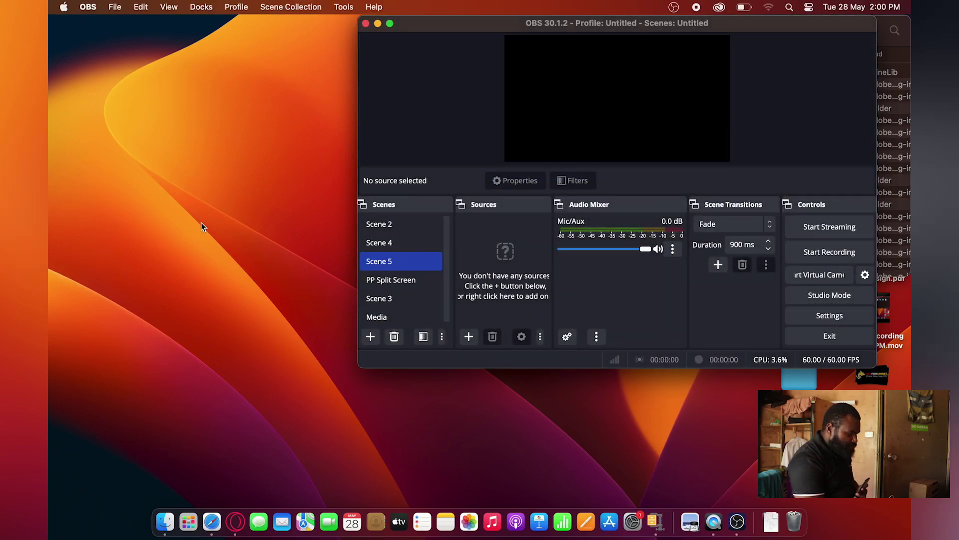
left_click(202, 7)
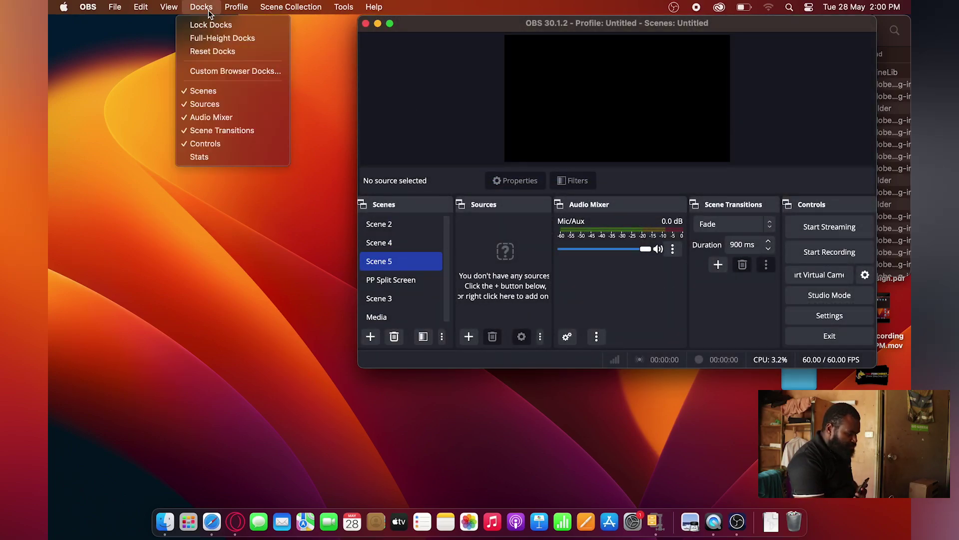
left_click(220, 75)
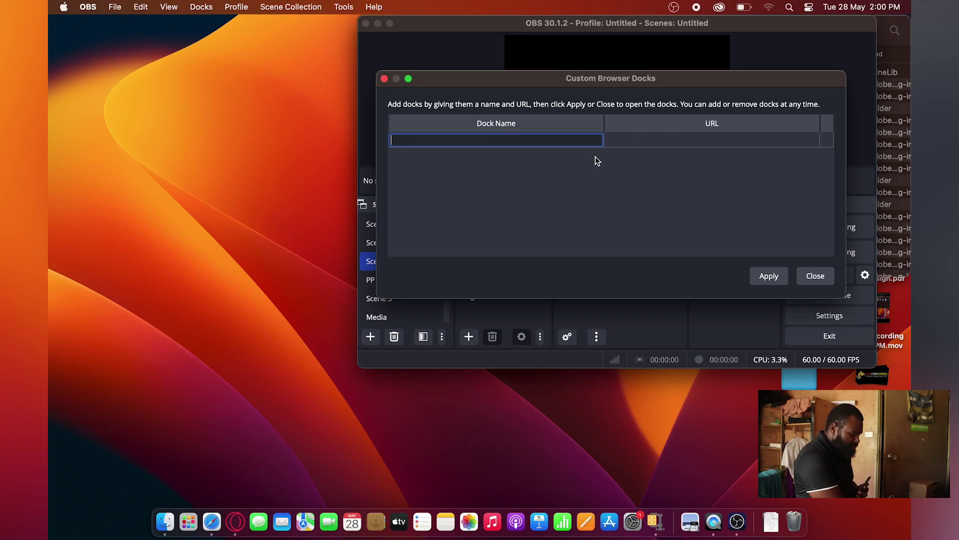
type("Lop")
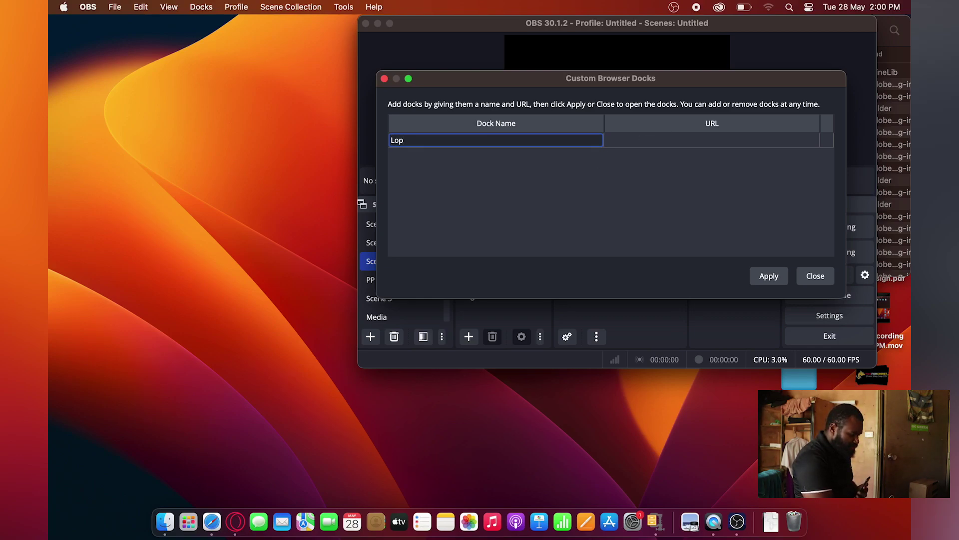
key("BackSpace")
type("wer t")
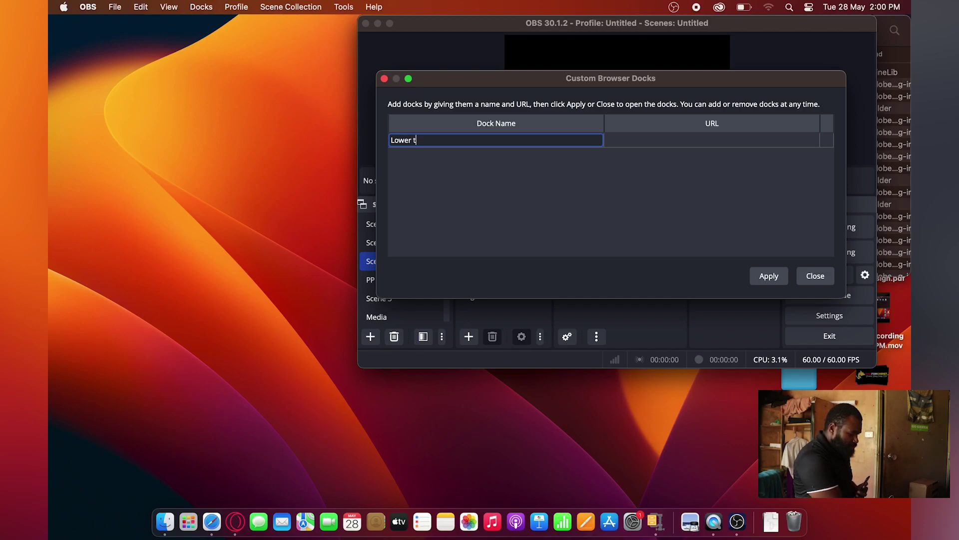
type("hirds")
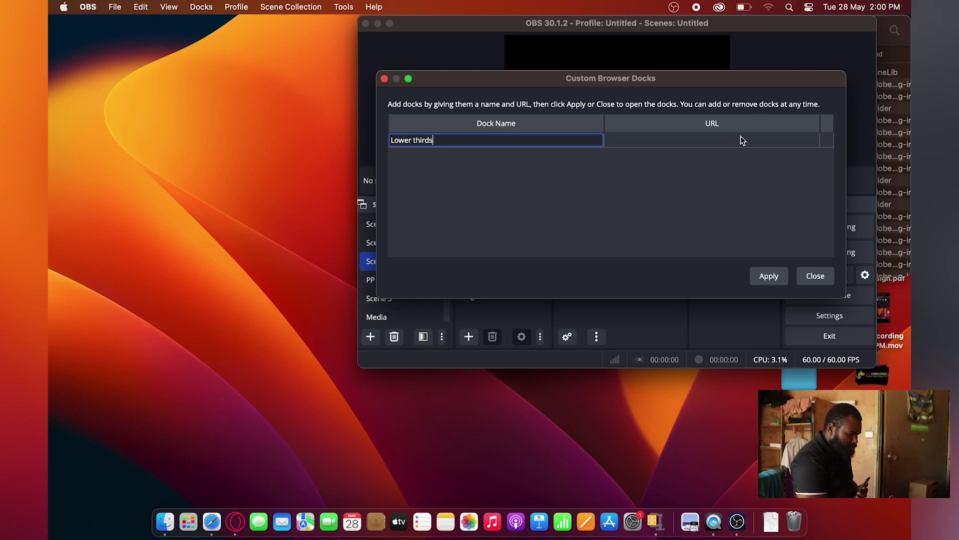
double_click(742, 140)
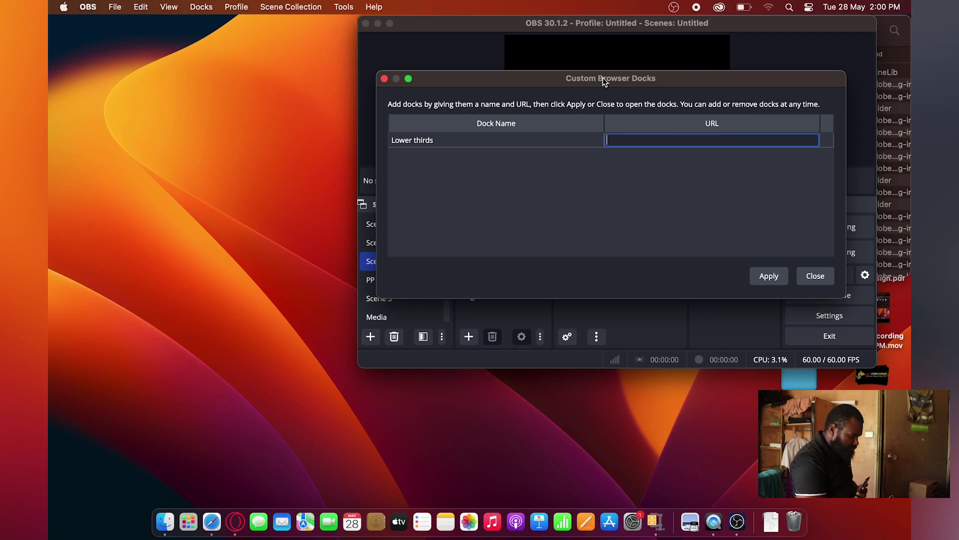
left_click(165, 522)
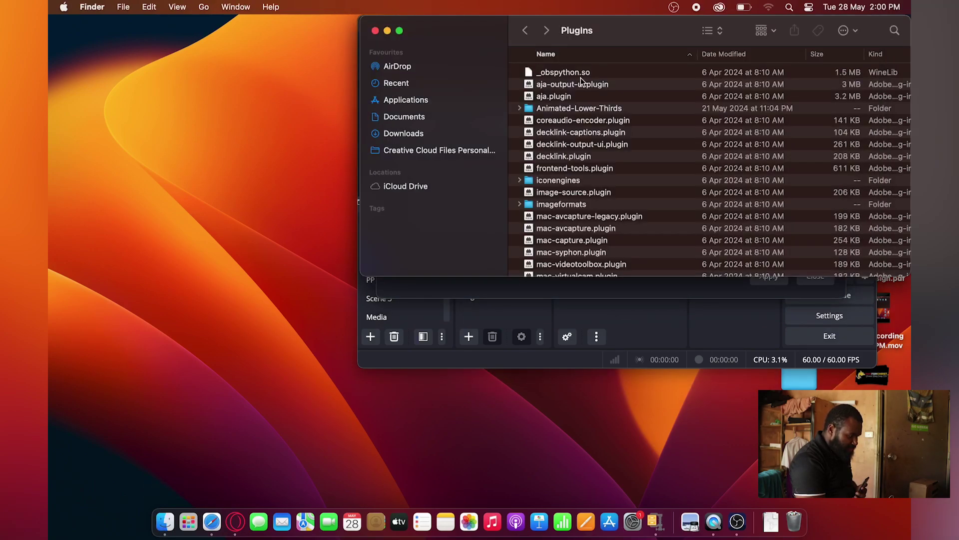
Set the Lower thirds dock URL to the control-panel.html file address and apply
double_click(575, 109)
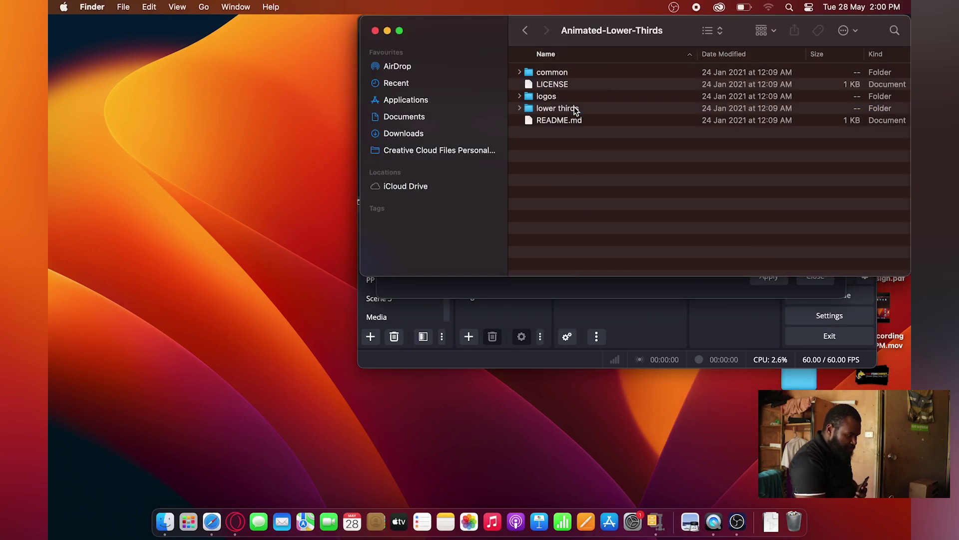
double_click(558, 109)
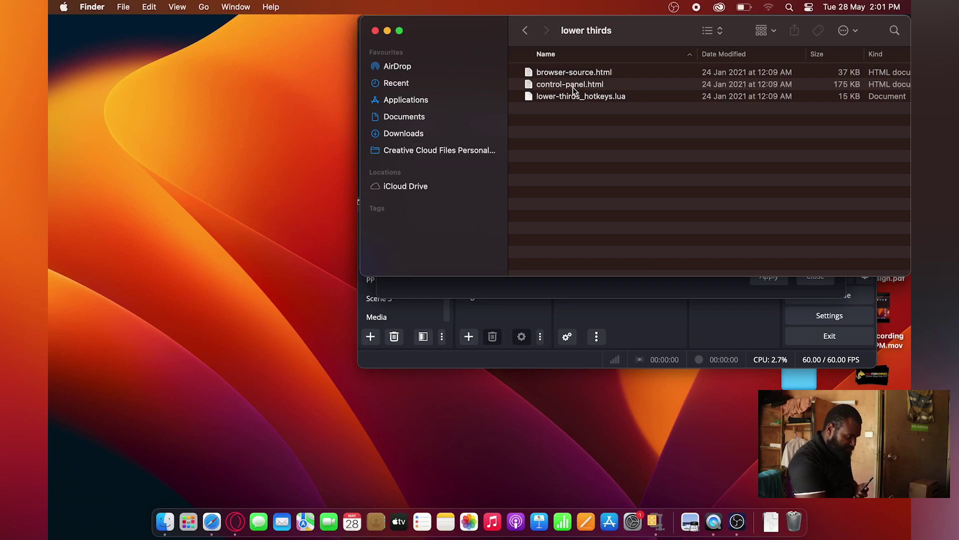
double_click(573, 87)
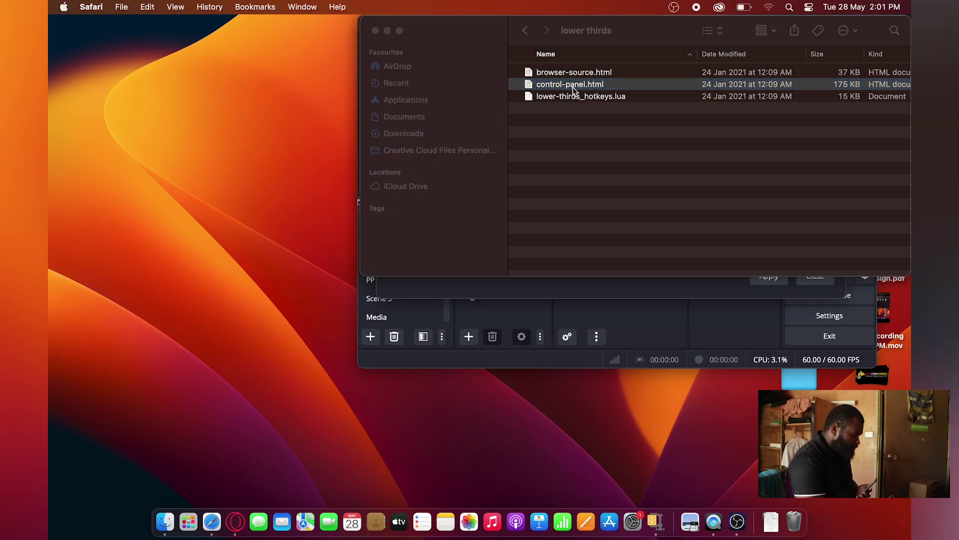
left_click(469, 31)
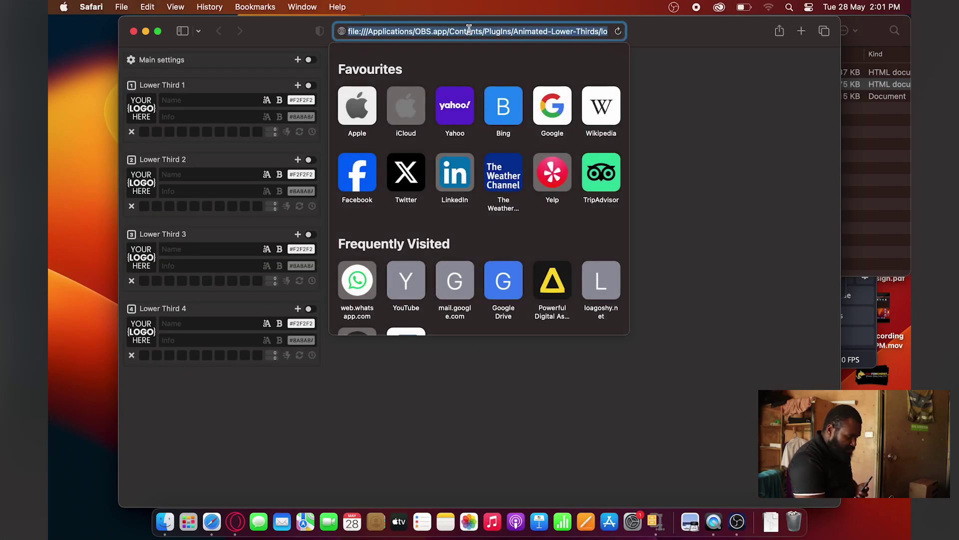
key("super+Tab")
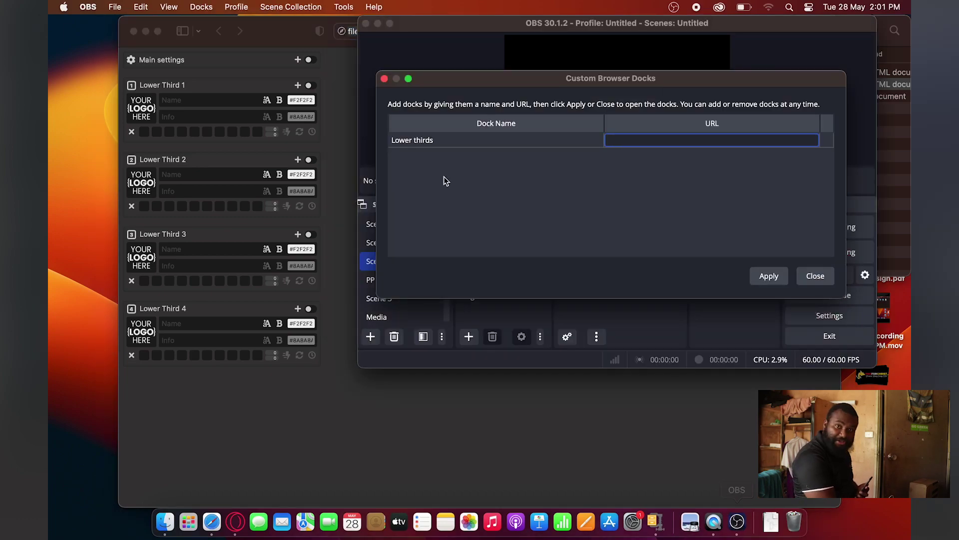
key("super+v")
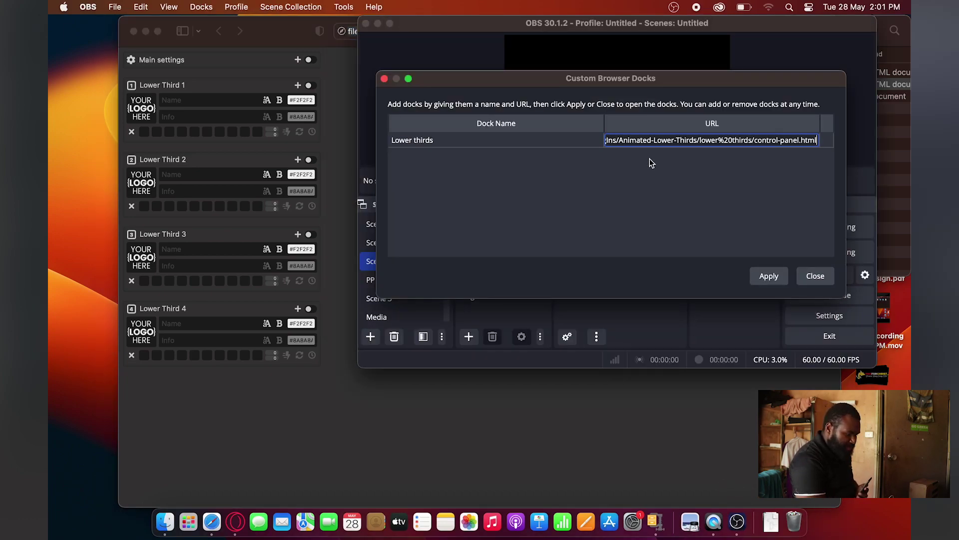
left_click(805, 276)
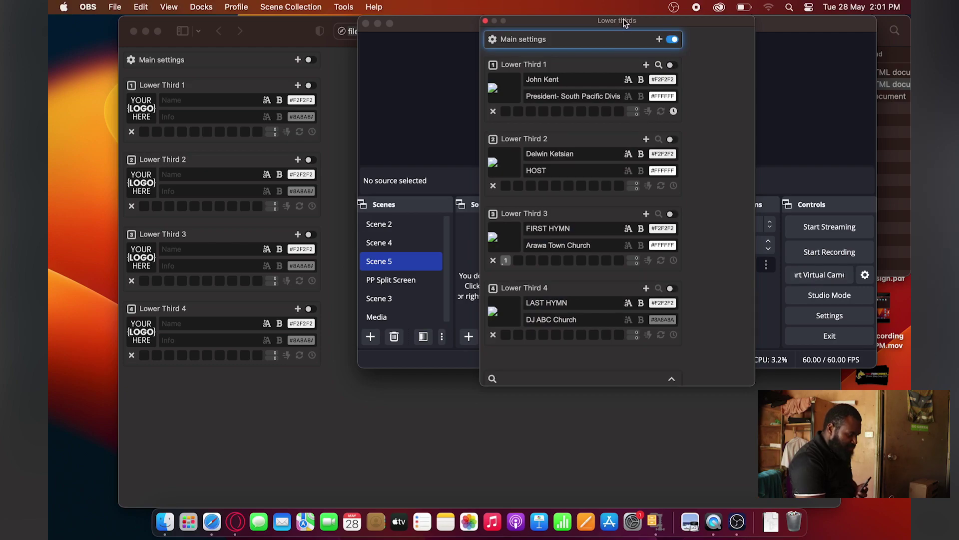
Place the Lower thirds panel on the left with the OBS main window beside it
left_click_drag(623, 20, 319, 81)
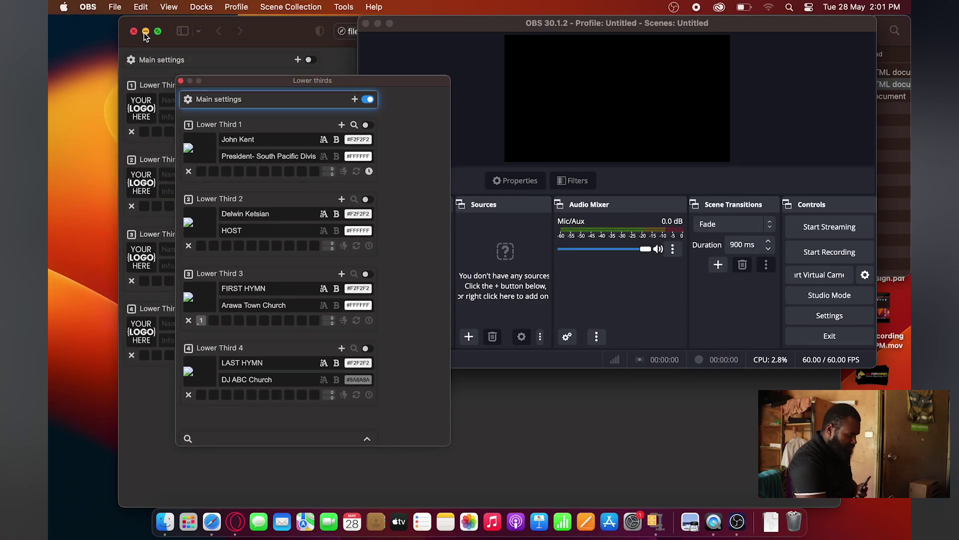
left_click(145, 32)
left_click_drag(281, 80, 206, 77)
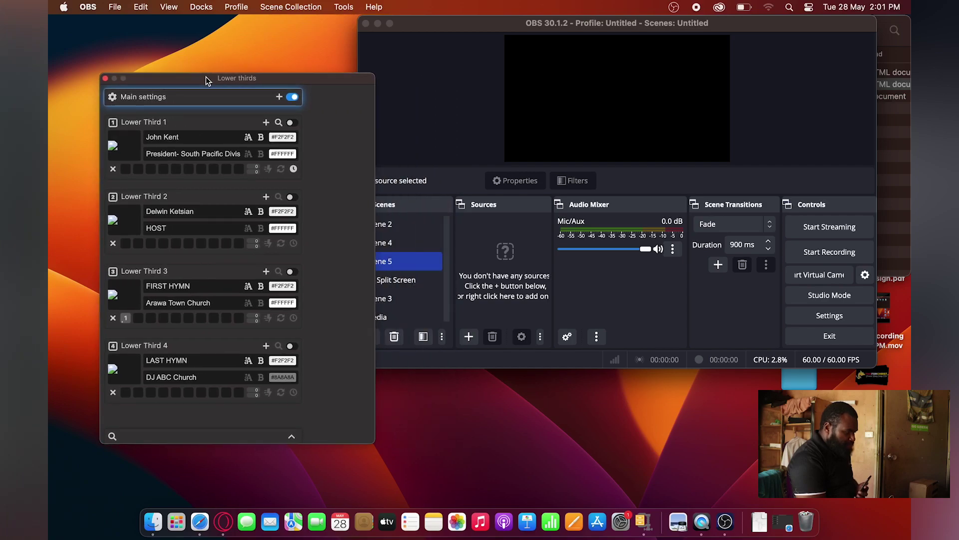
left_click_drag(472, 28, 376, 28)
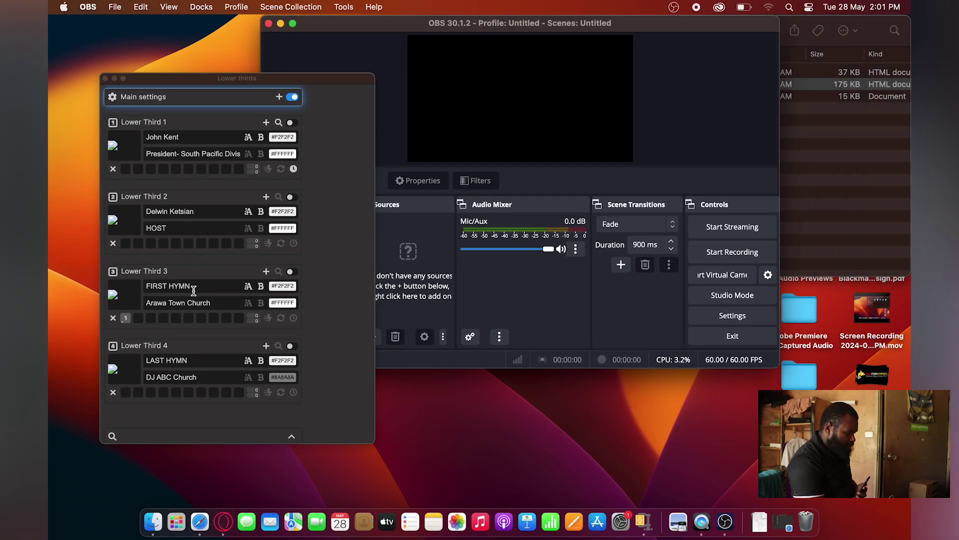
Select the name and title texts in Lower Thirds 1 and 2
left_click(176, 135)
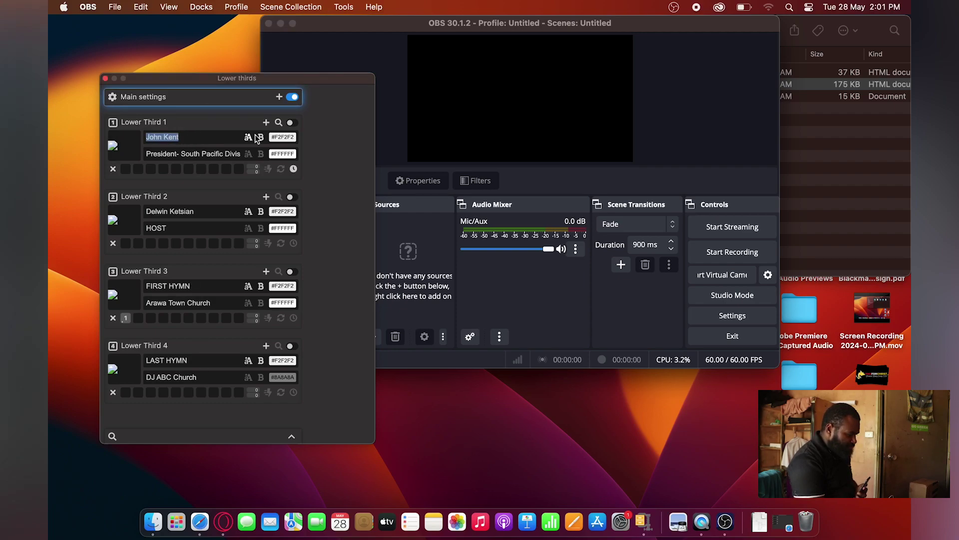
mouse_move(240, 153)
left_mouse_down()
mouse_move(194, 158)
mouse_move(191, 176)
left_mouse_up()
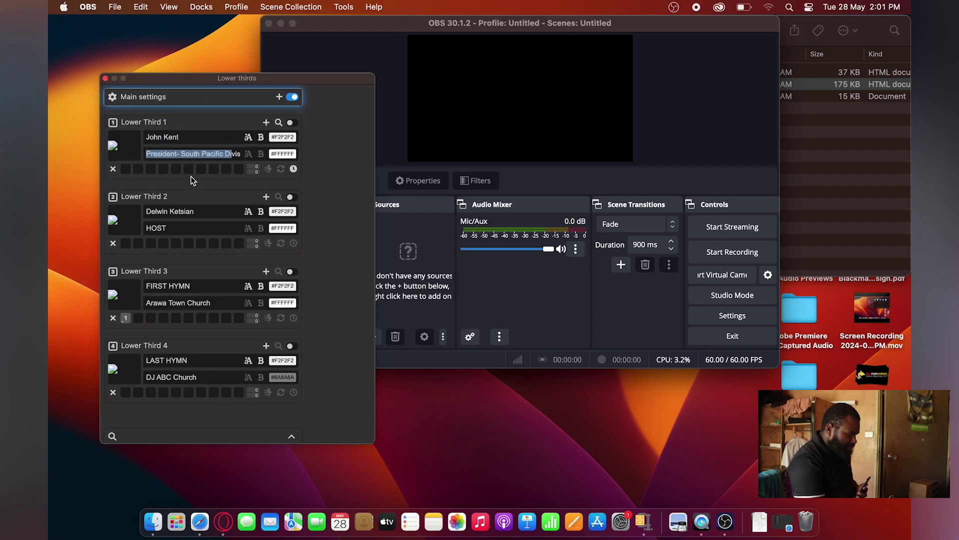
triple_click(186, 212)
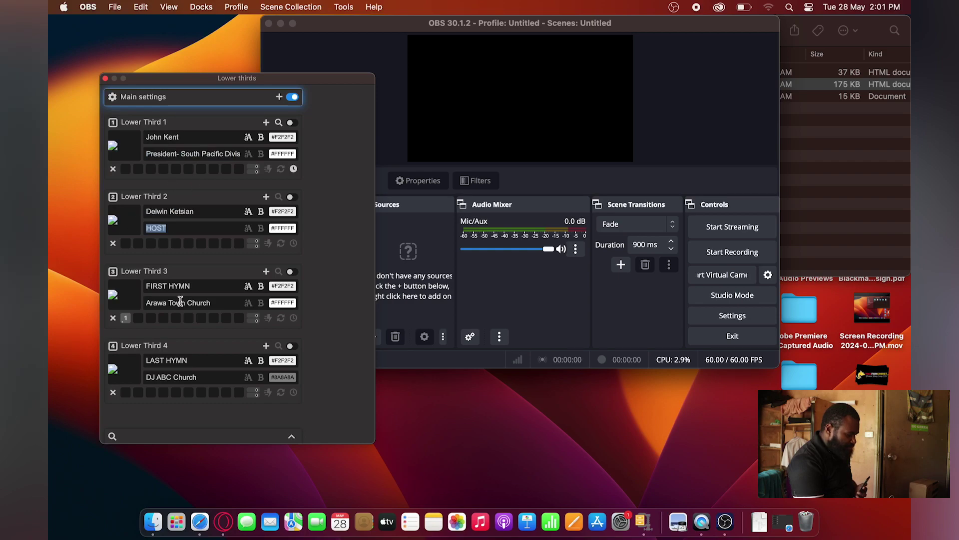
left_click_drag(211, 303, 188, 303)
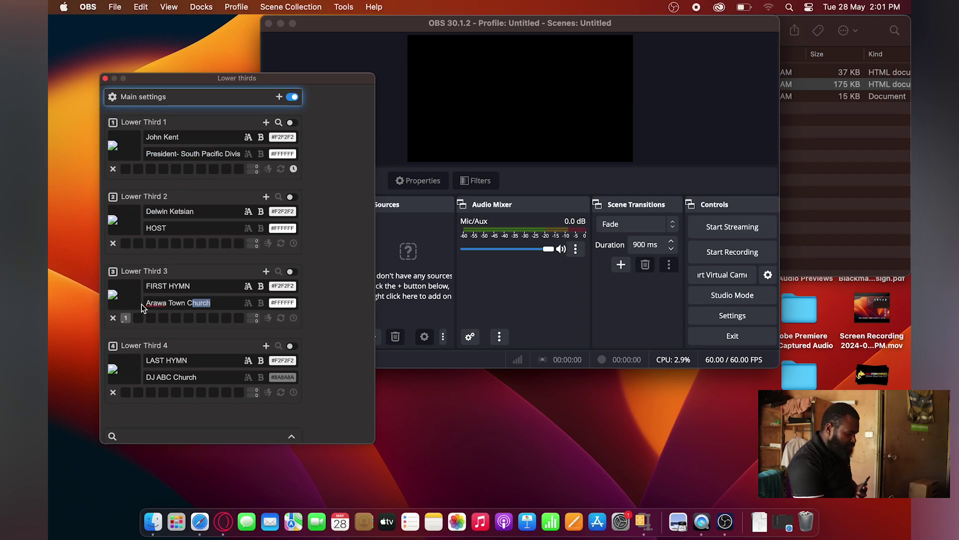
Toggle Lower Third 1 on and off, then move the OBS window right
left_click(403, 163)
left_click(293, 124)
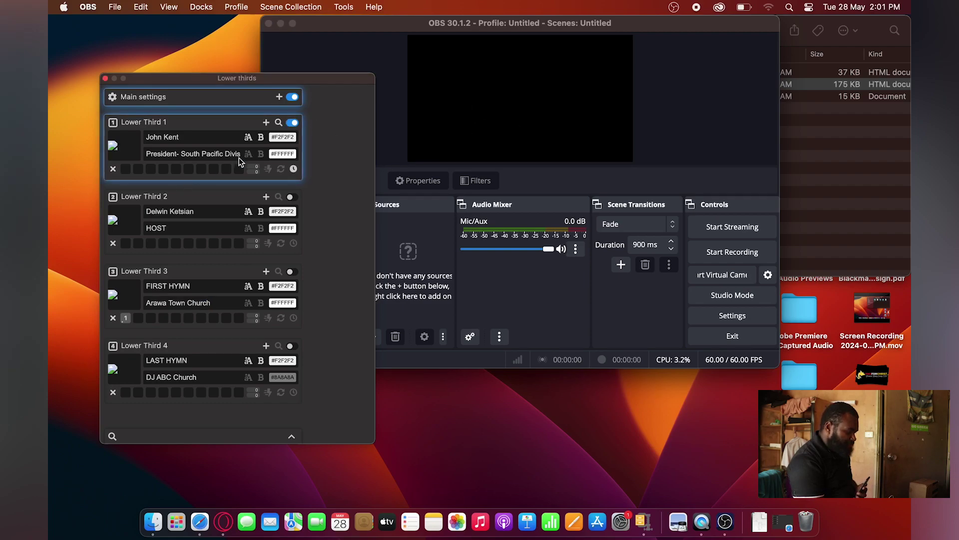
left_click(292, 123)
left_click(437, 247)
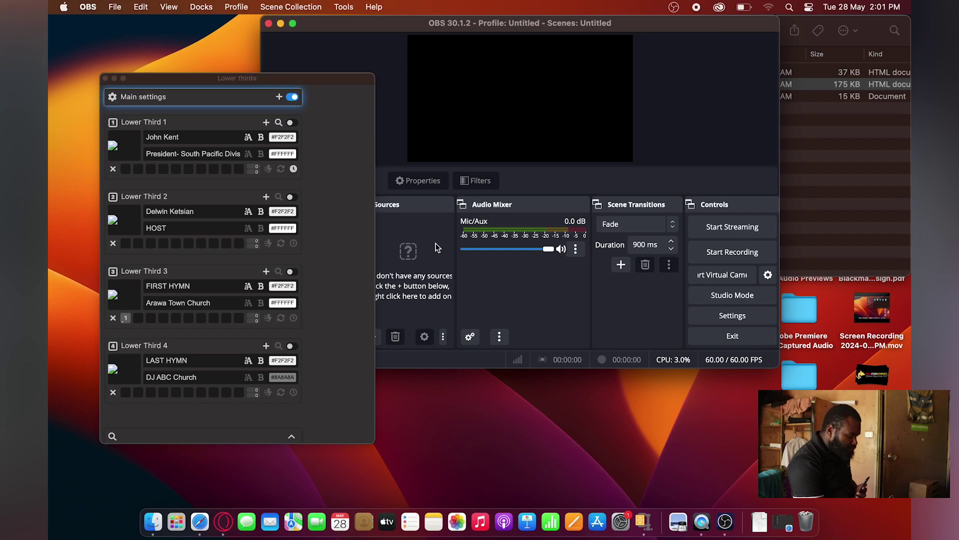
left_click_drag(457, 25, 615, 17)
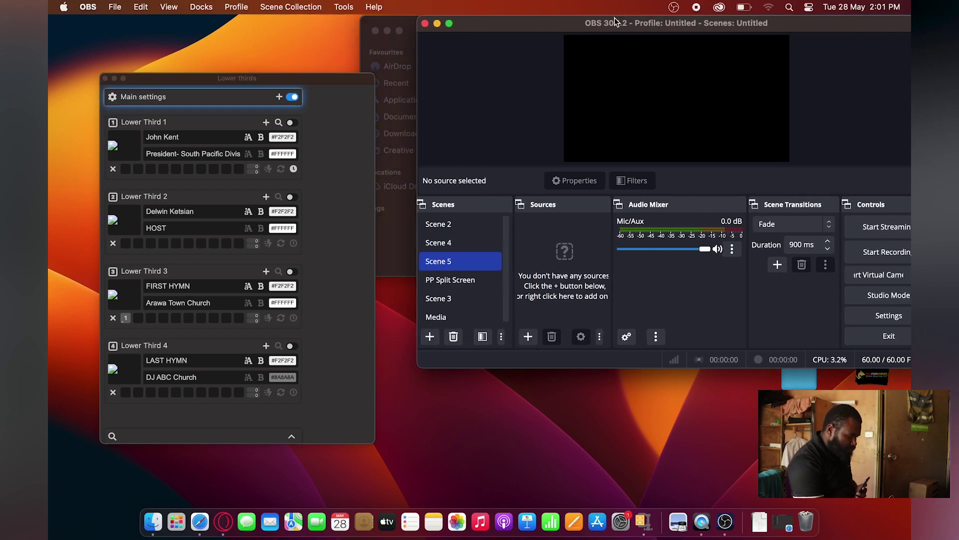
Add a Browser 2 source whose URL is the local browser-source.html path
left_click(528, 337)
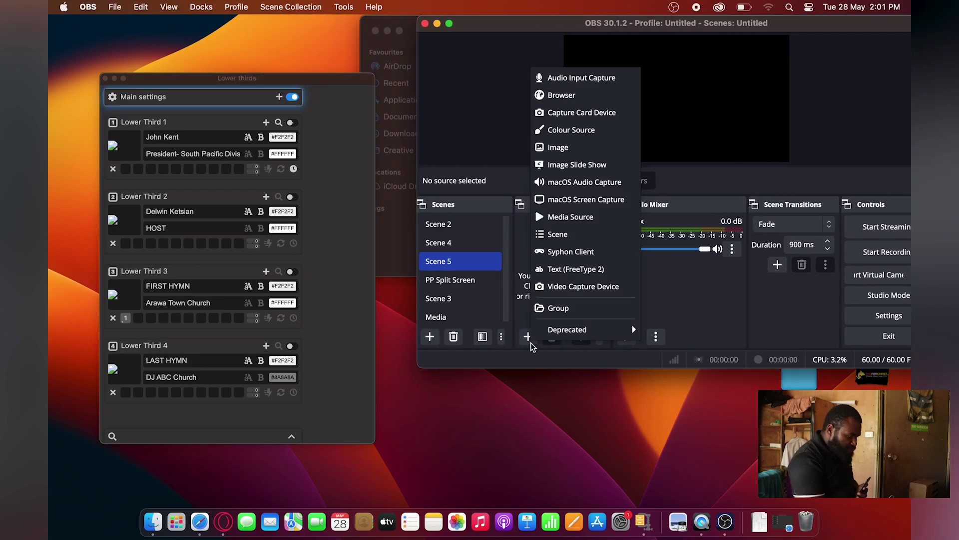
left_click(574, 100)
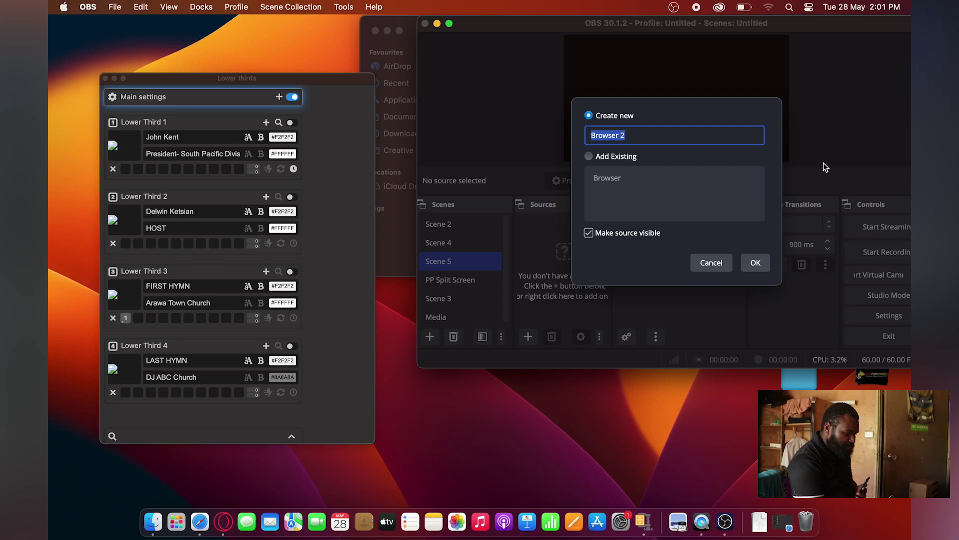
left_click(757, 263)
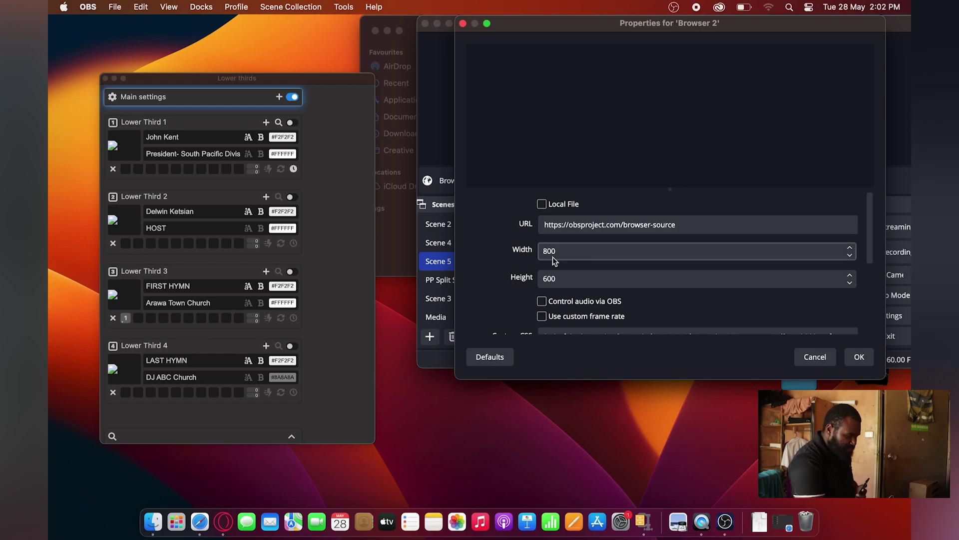
triple_click(695, 225)
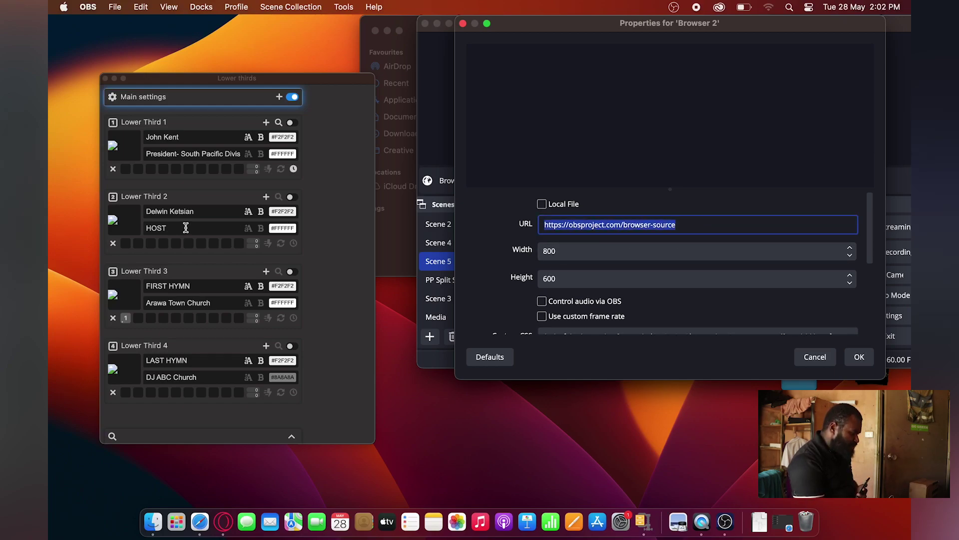
left_click(400, 21)
double_click(580, 74)
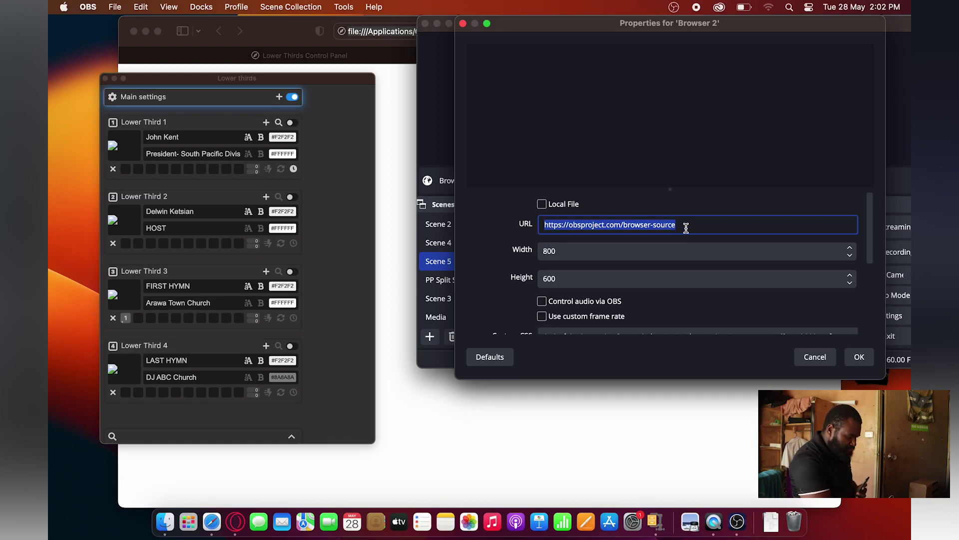
key("super+v")
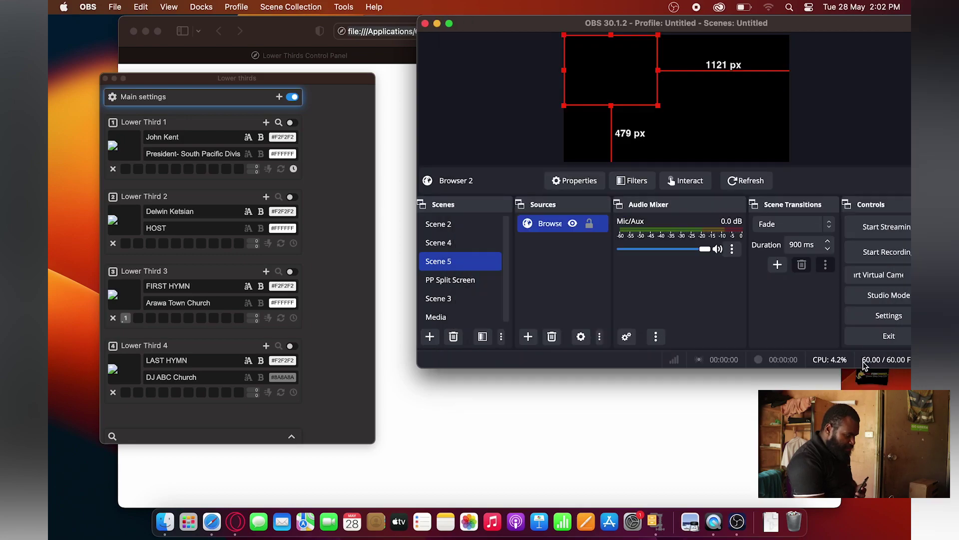
left_click(863, 361)
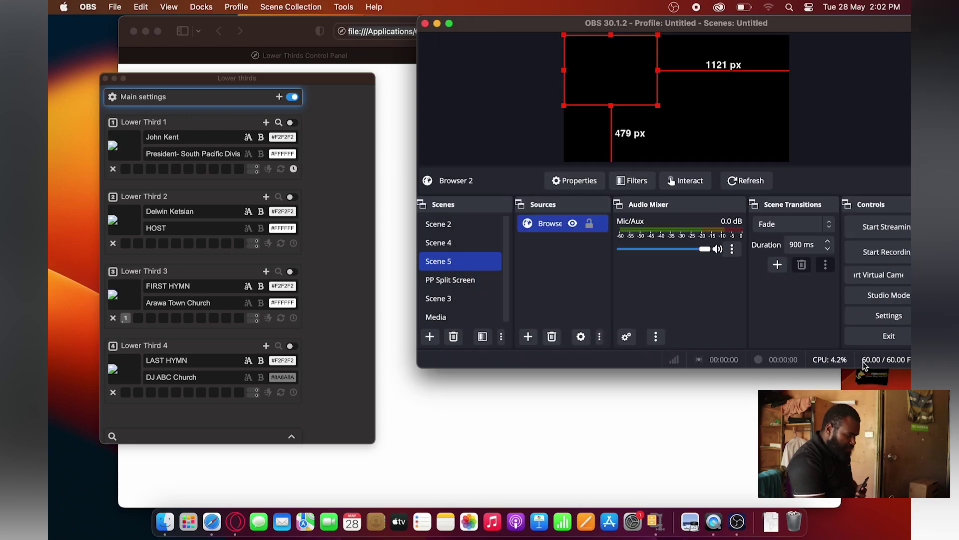
left_click(292, 123)
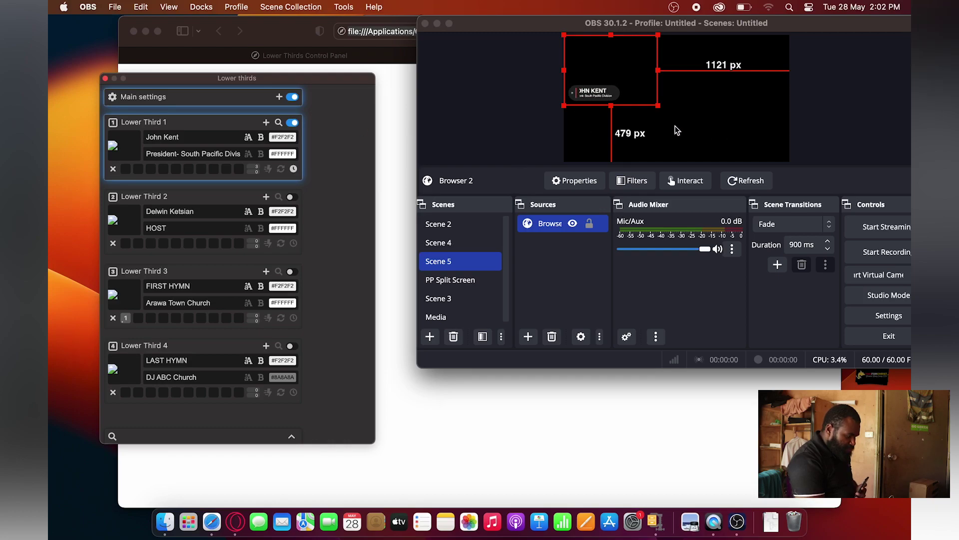
left_click_drag(621, 82, 619, 113)
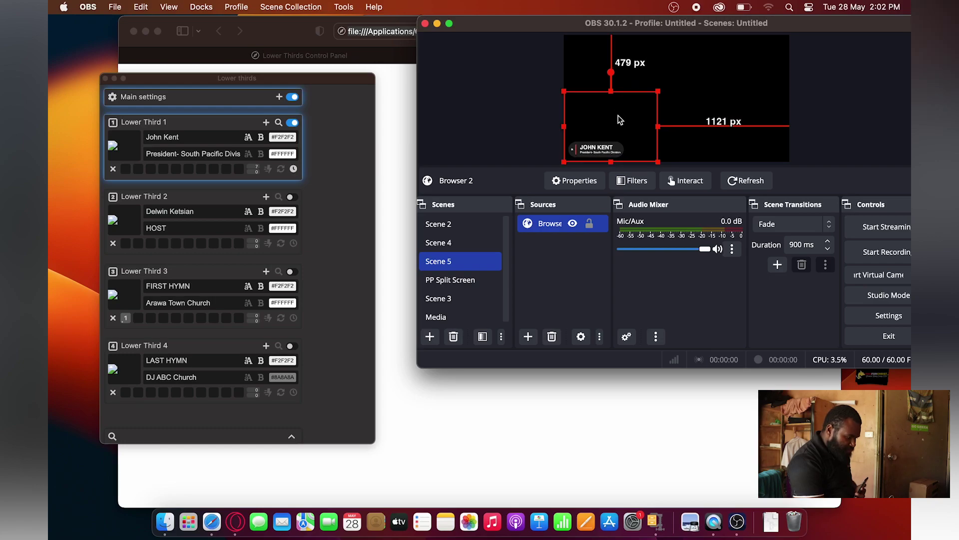
left_click(854, 135)
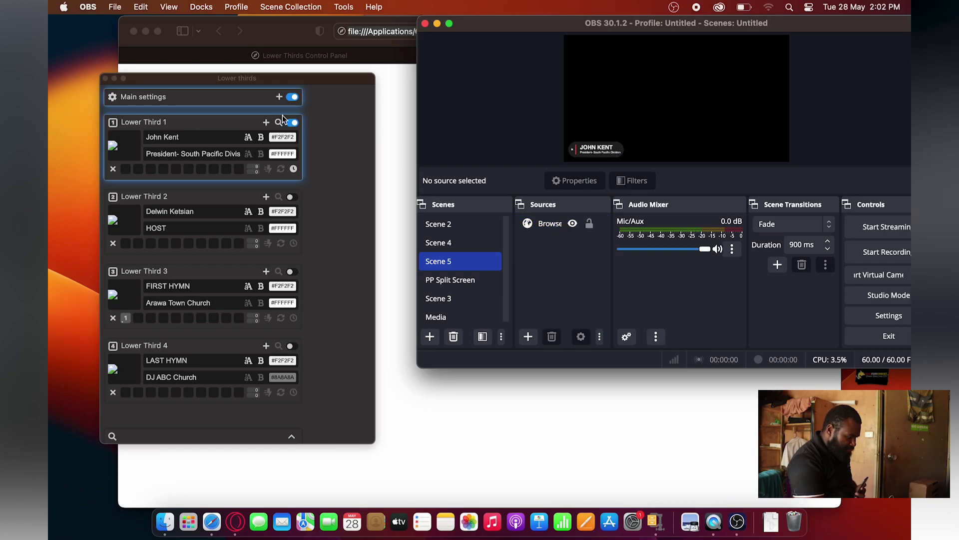
left_click(293, 125)
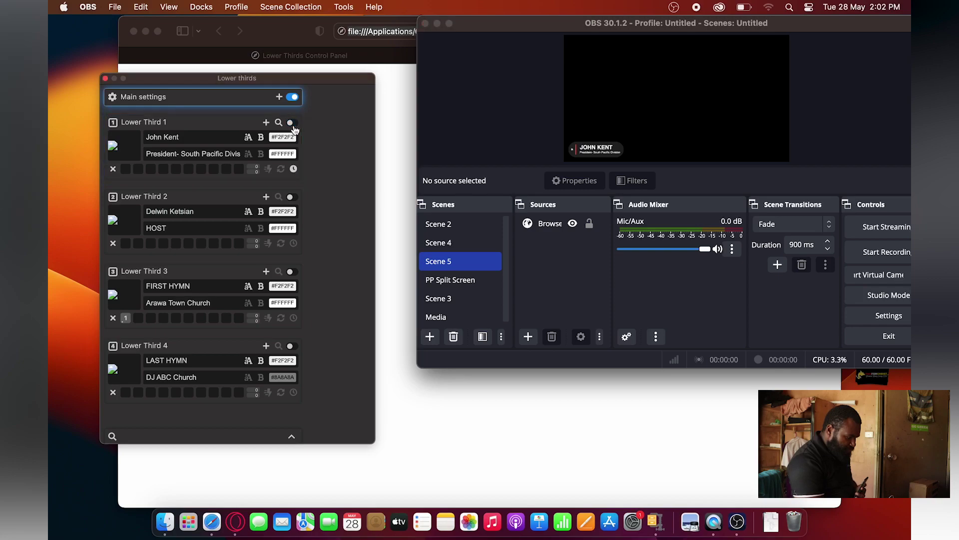
left_click(293, 198)
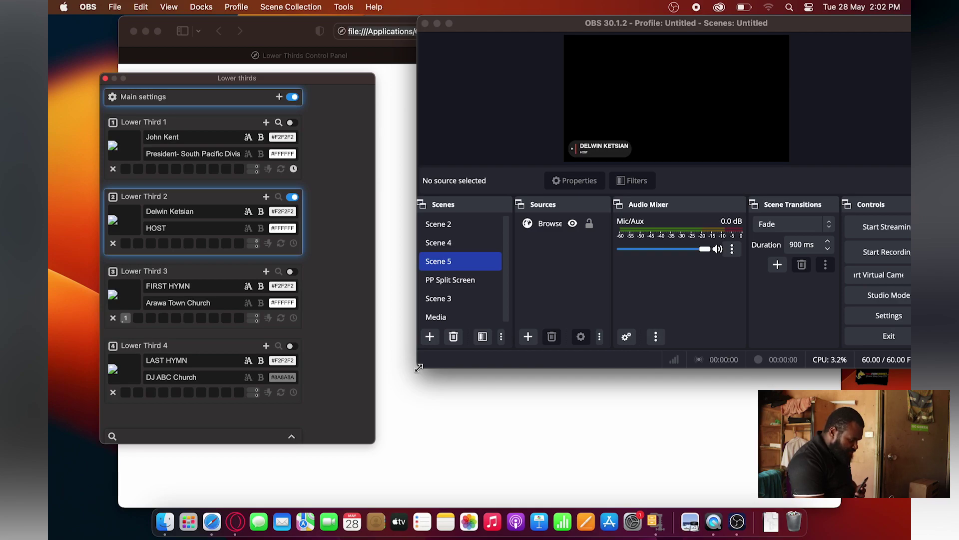
left_click_drag(418, 367, 360, 444)
left_click(293, 196)
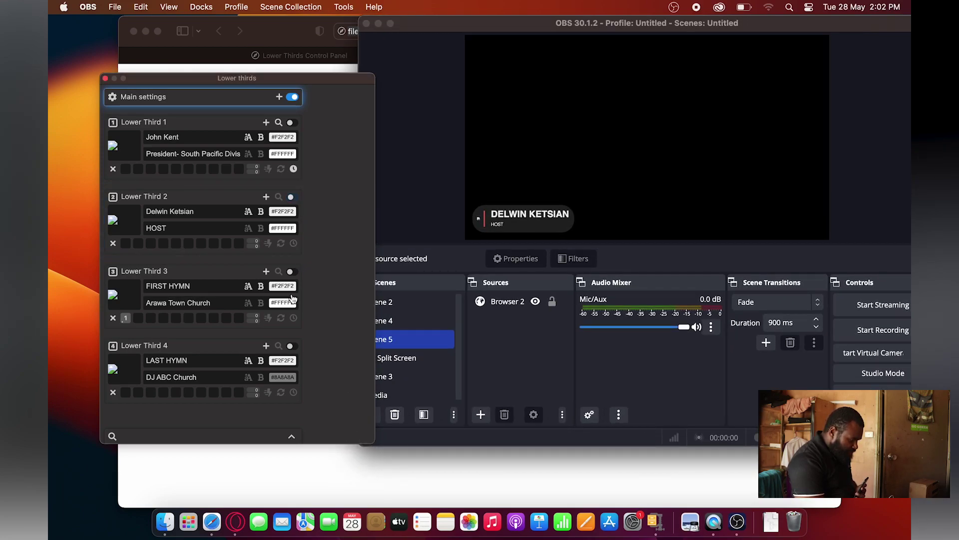
left_click(293, 272)
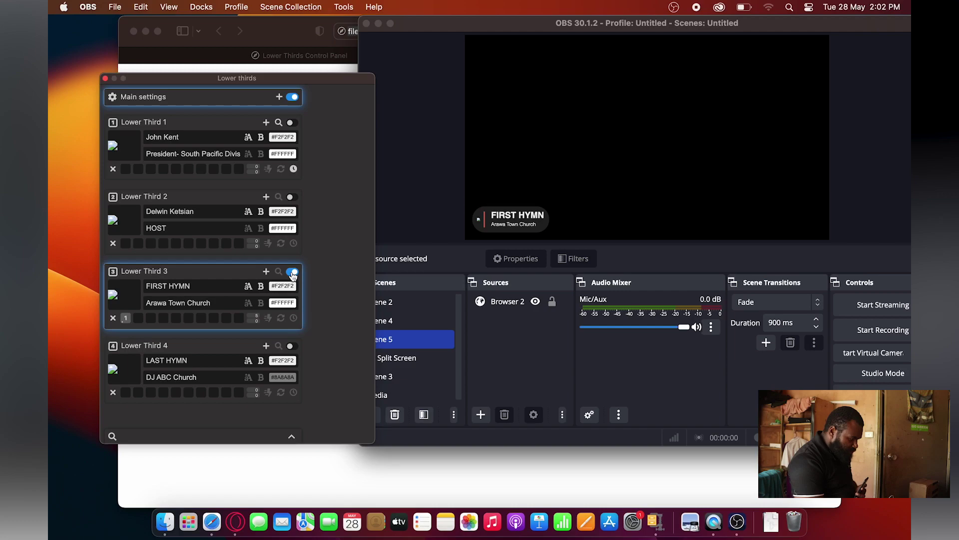
left_click(292, 273)
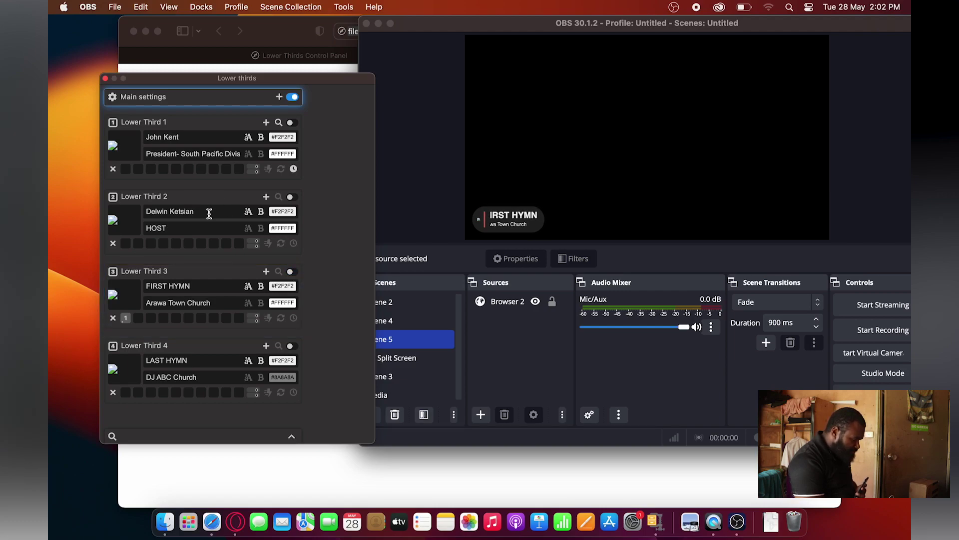
left_click_drag(207, 213, 64, 205)
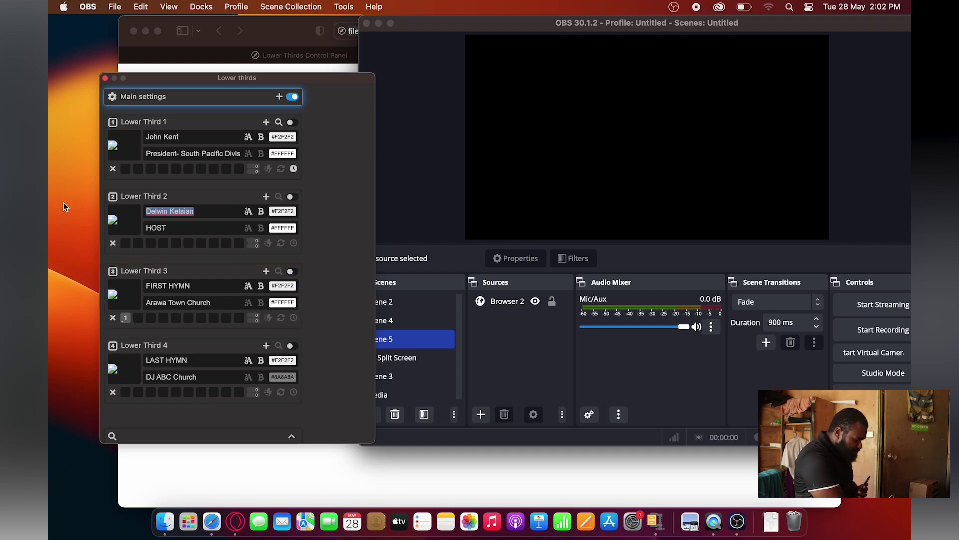
Rename Lower Third 2 to 'John blue' and toggle its lower third on and off
type("John")
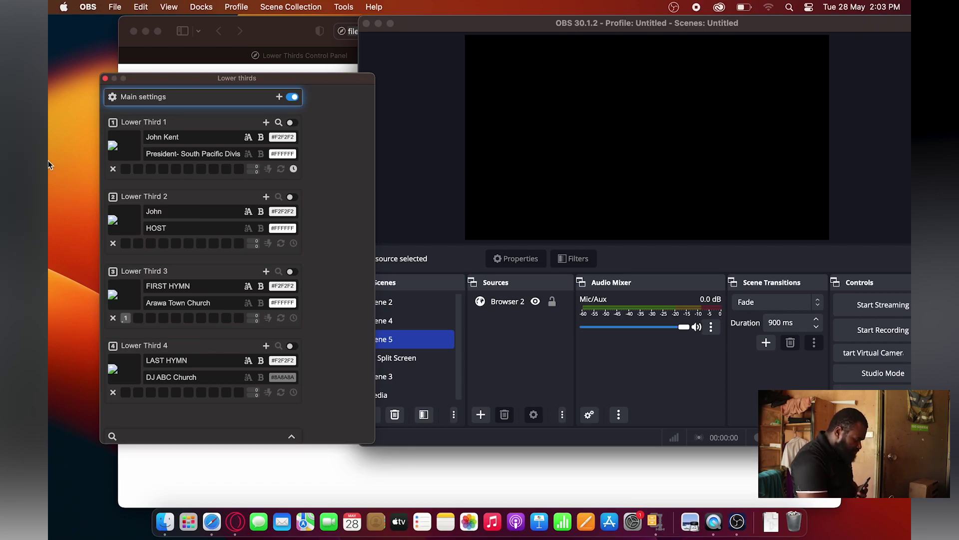
type(" blue")
left_click(291, 197)
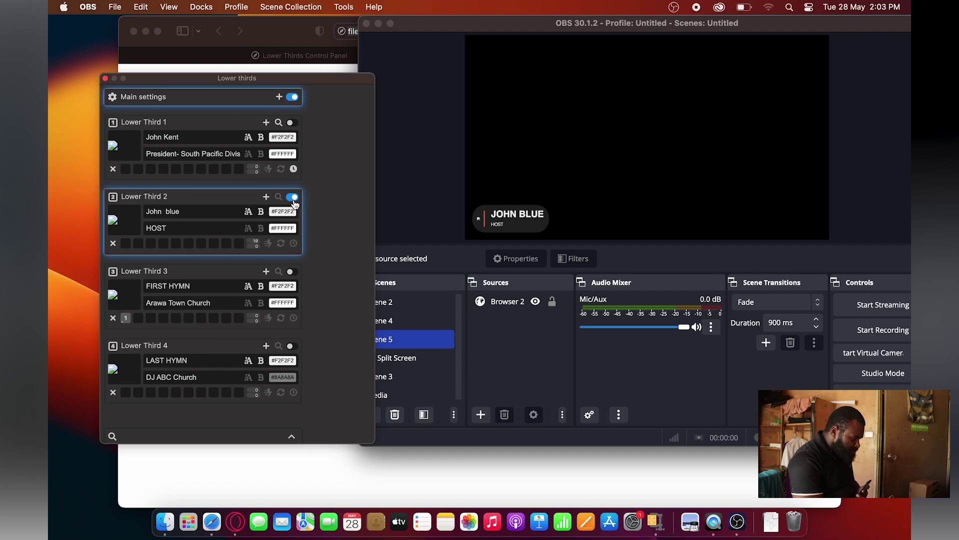
left_click(293, 200)
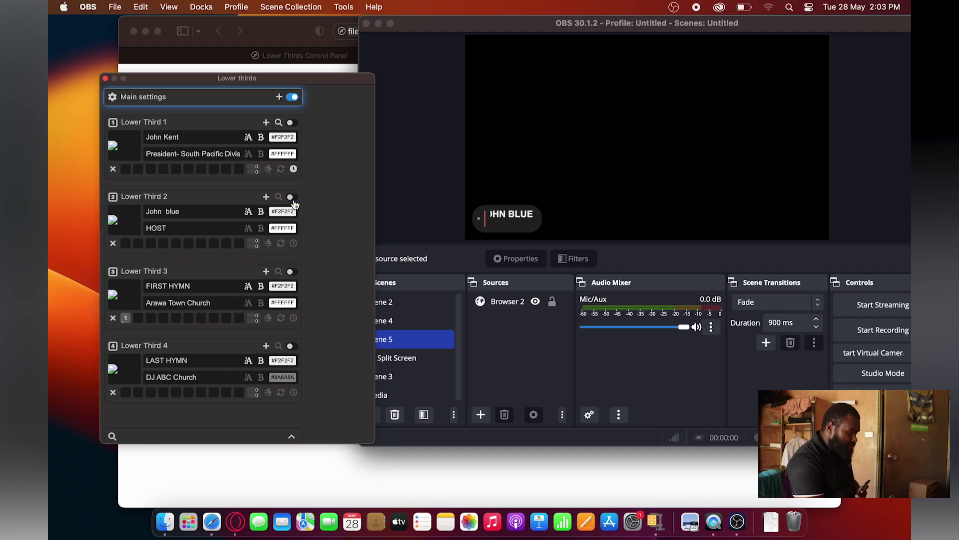